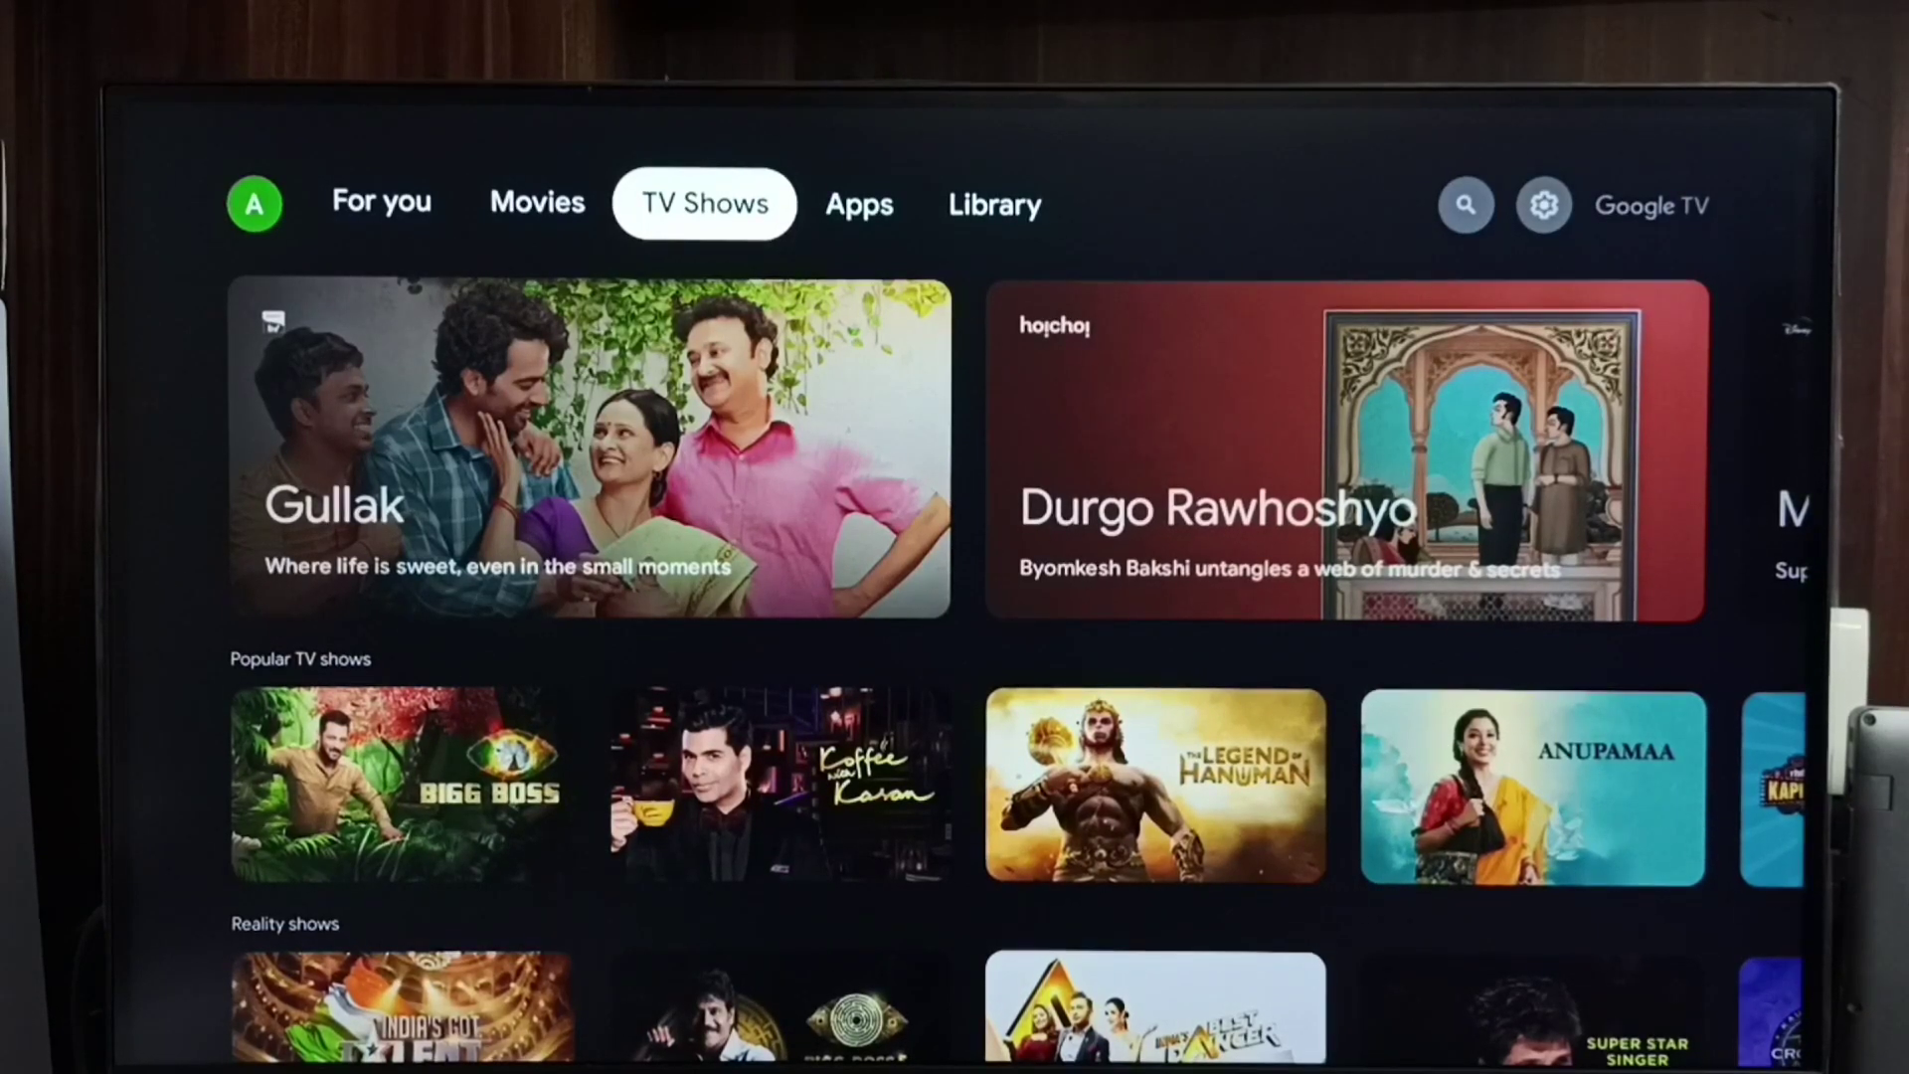
- Move to the Apps tab and bring up quick settings, highlighting the settings gear
key("Right")
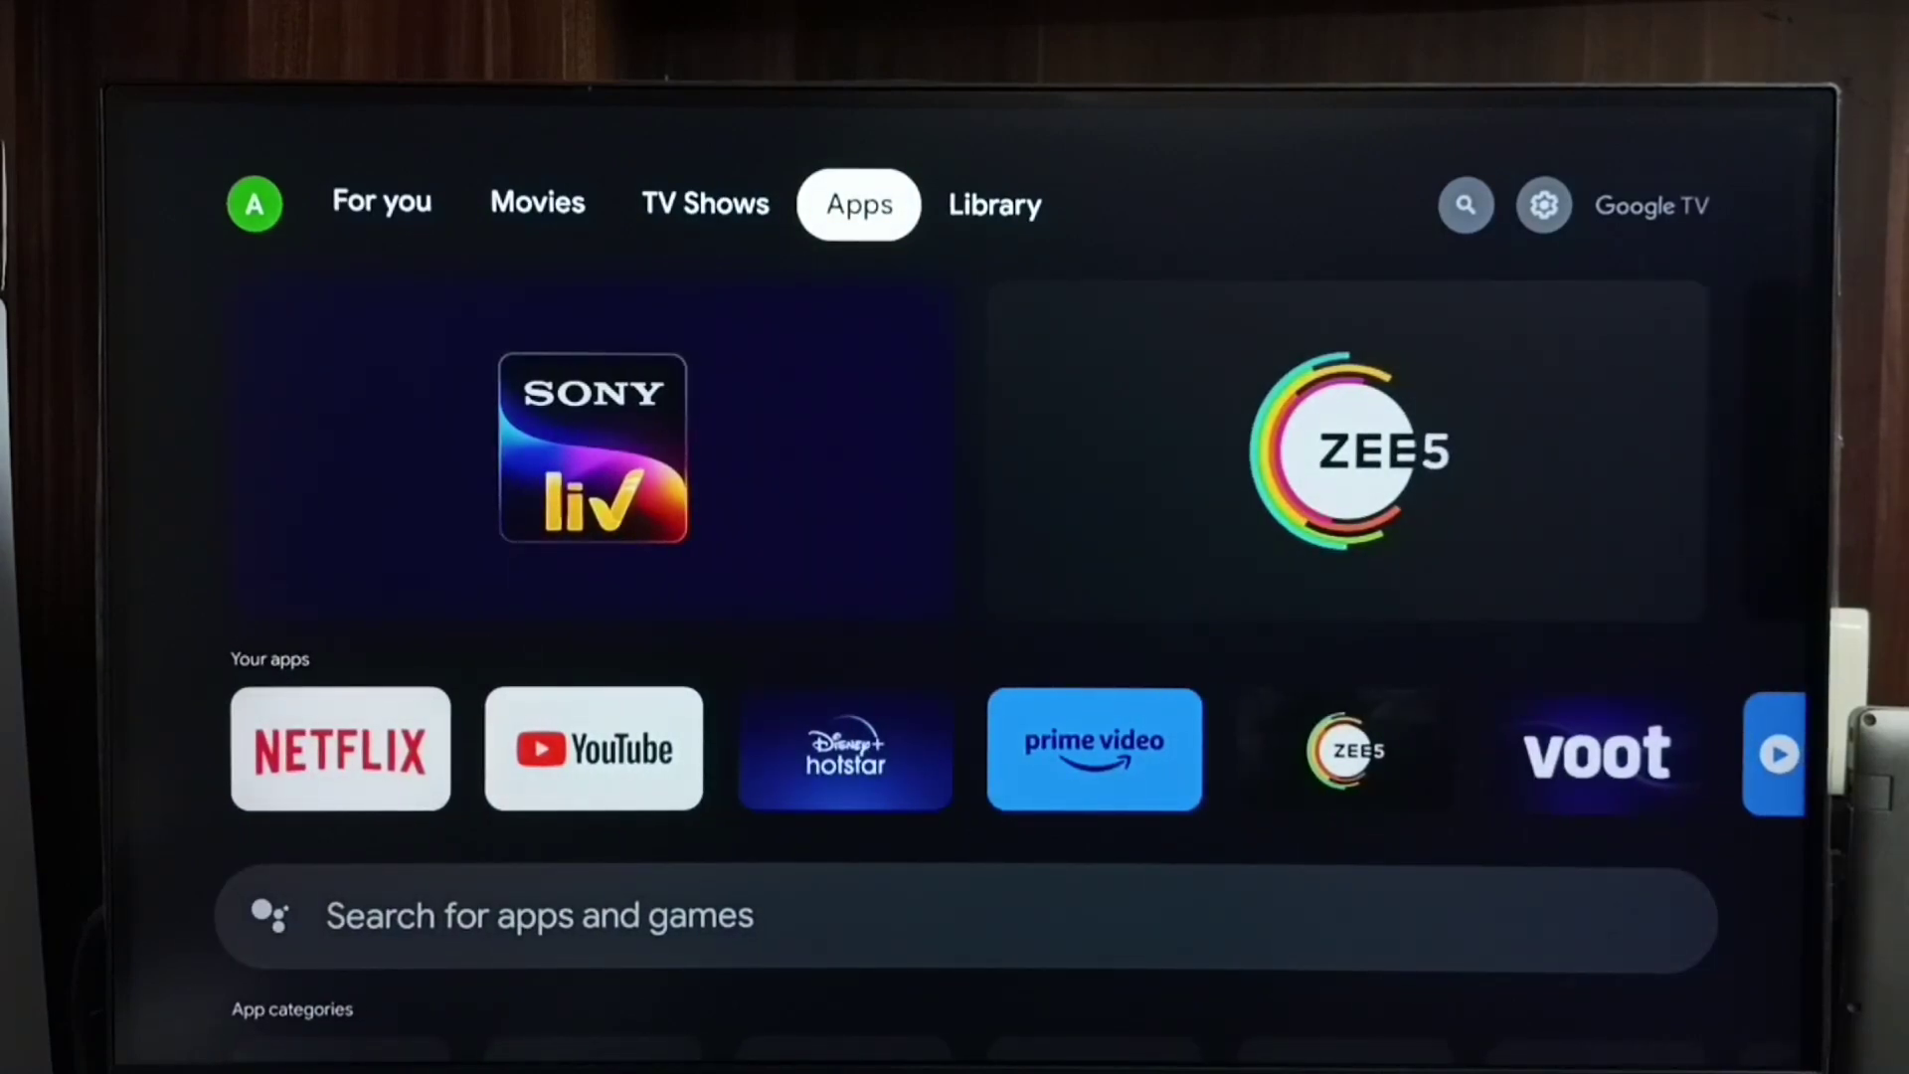
key("Right")
key("Right")
key("Right")
key("Return")
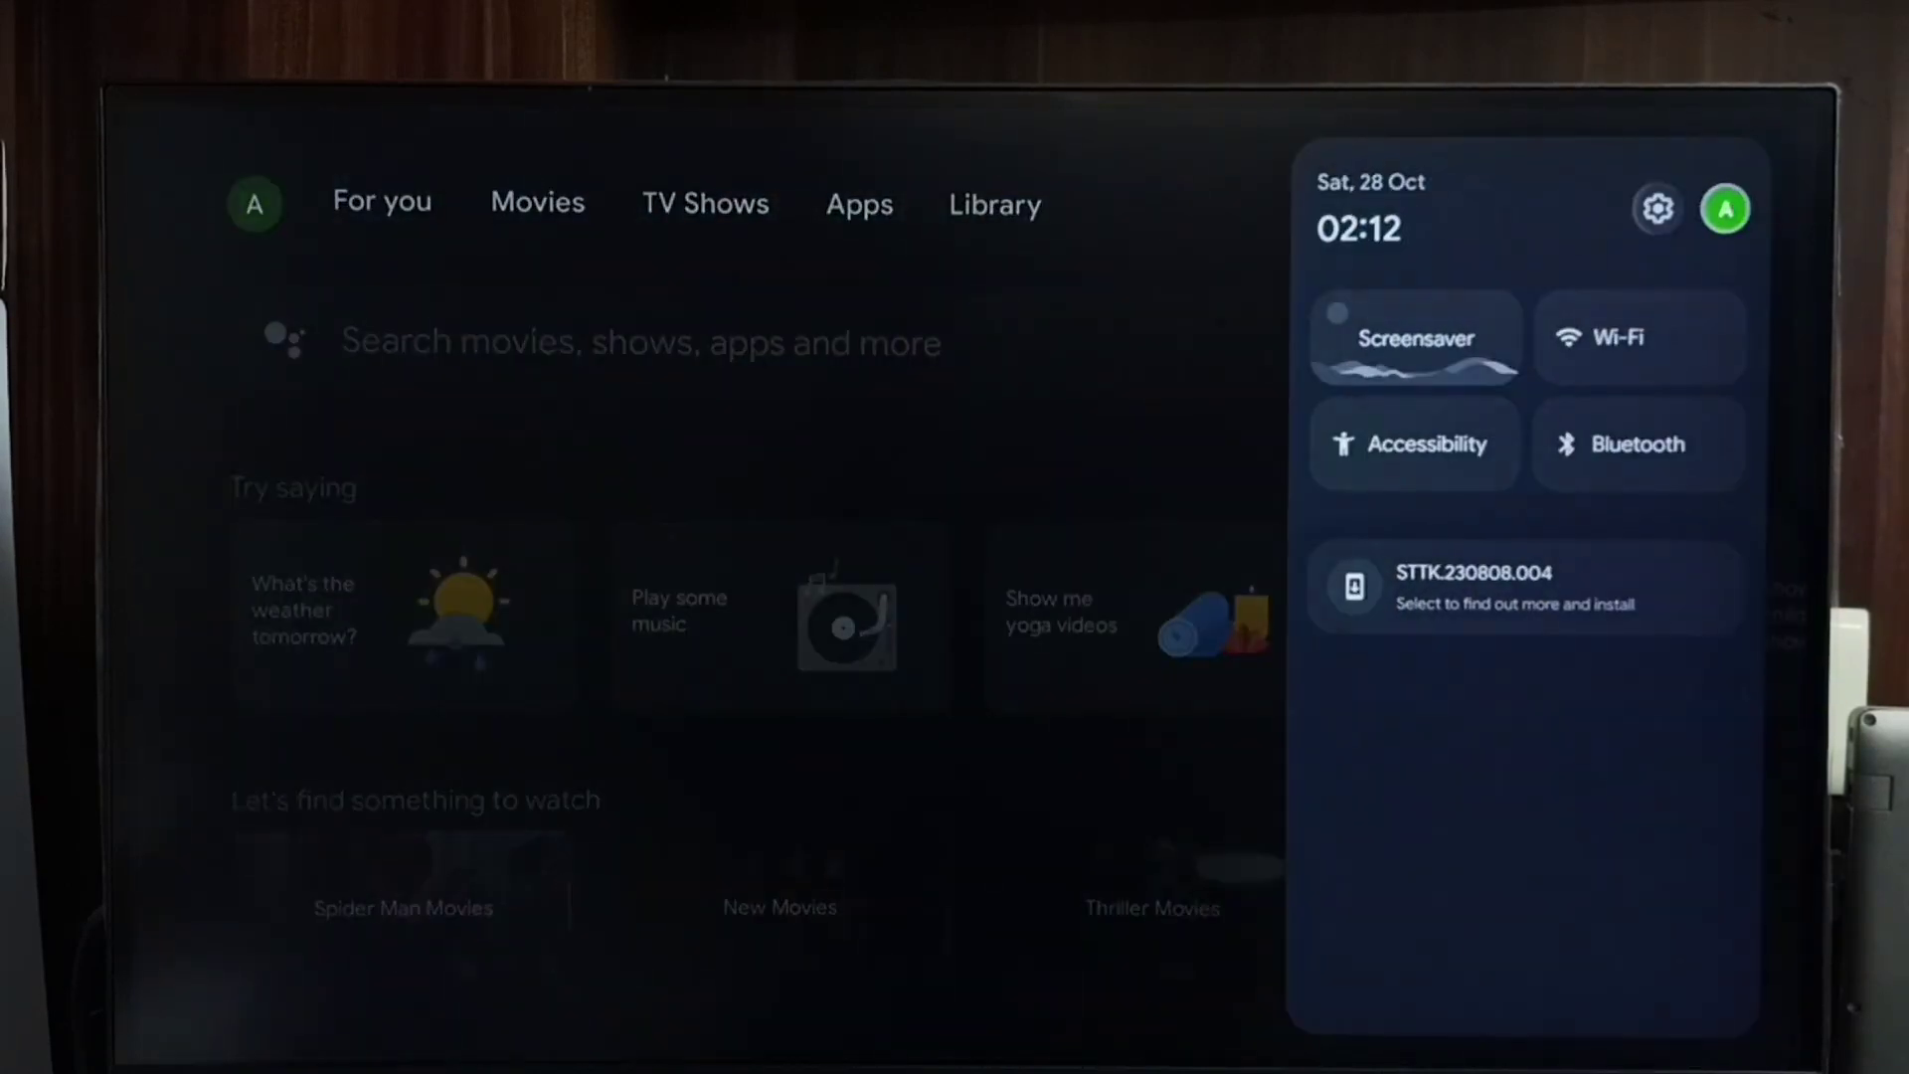
key("Left")
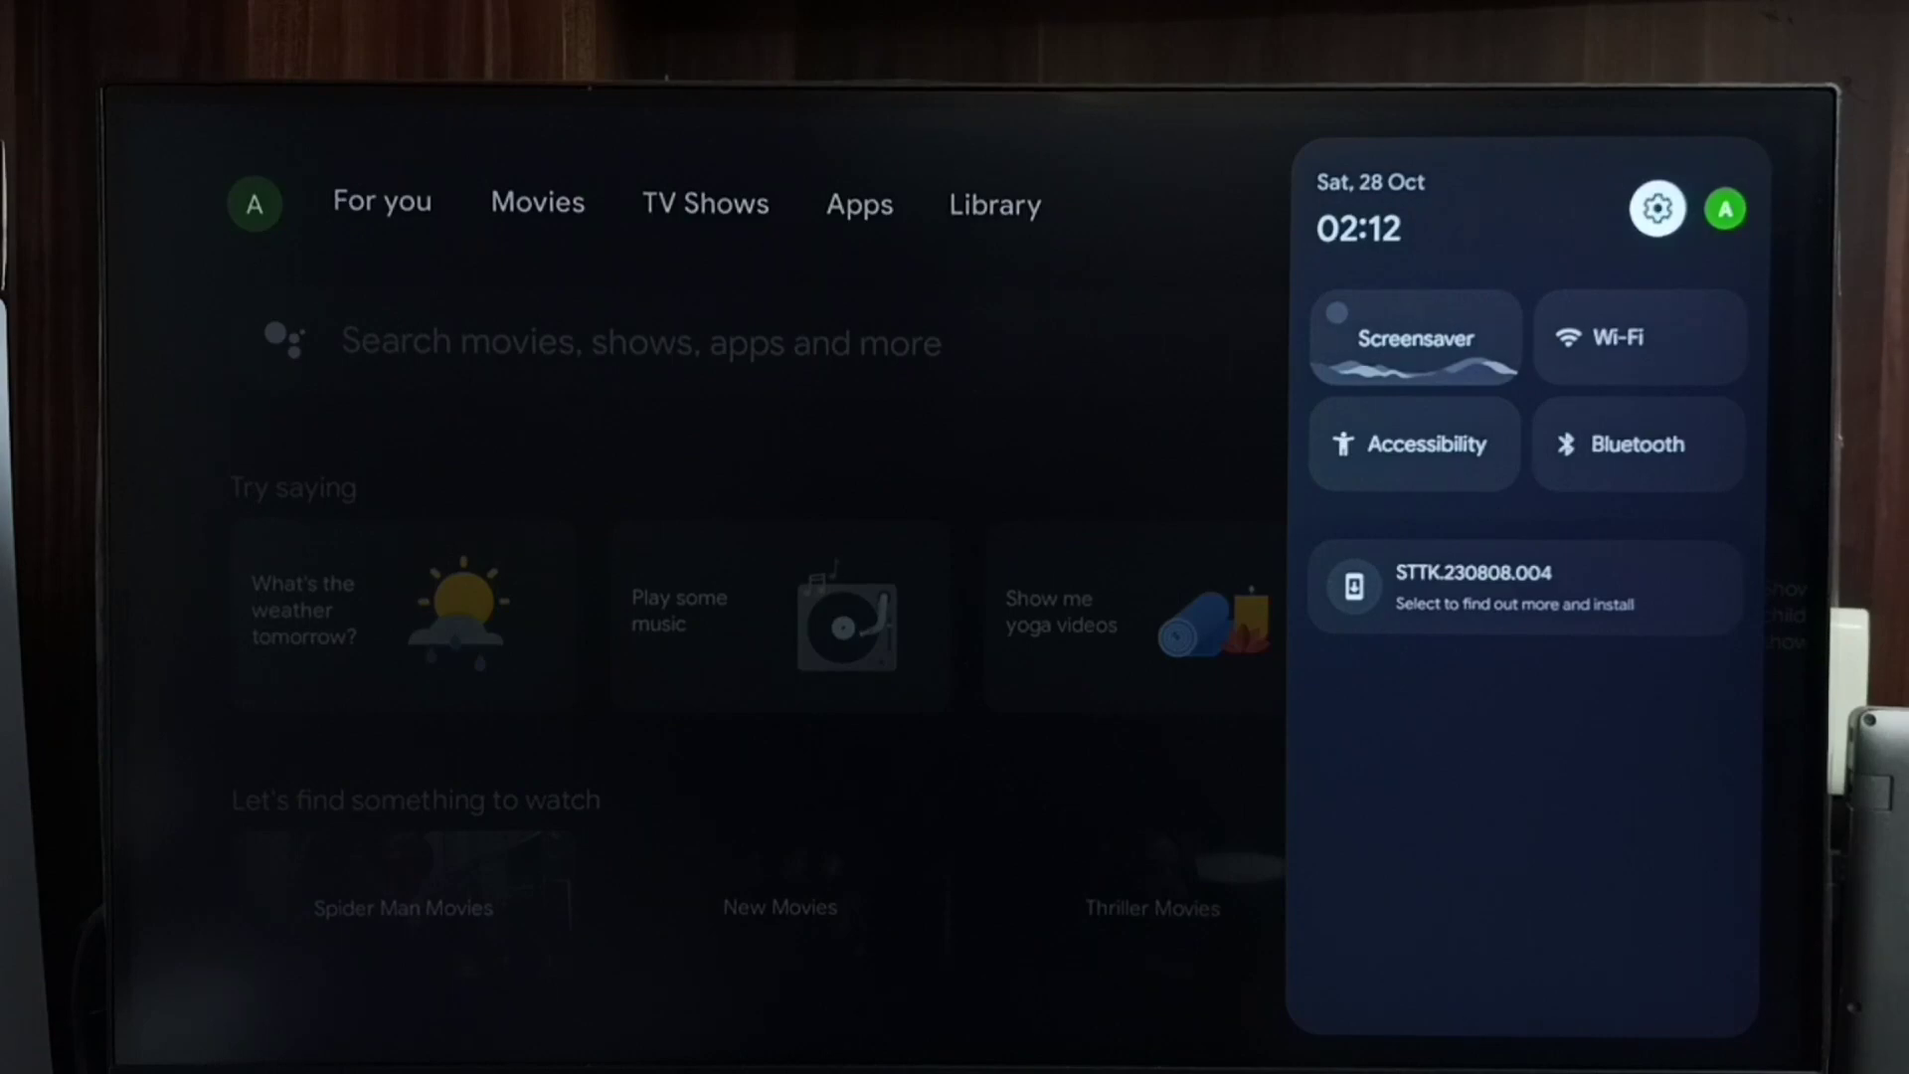
- Enter Settings, go down to System, and open its About page
key("Return")
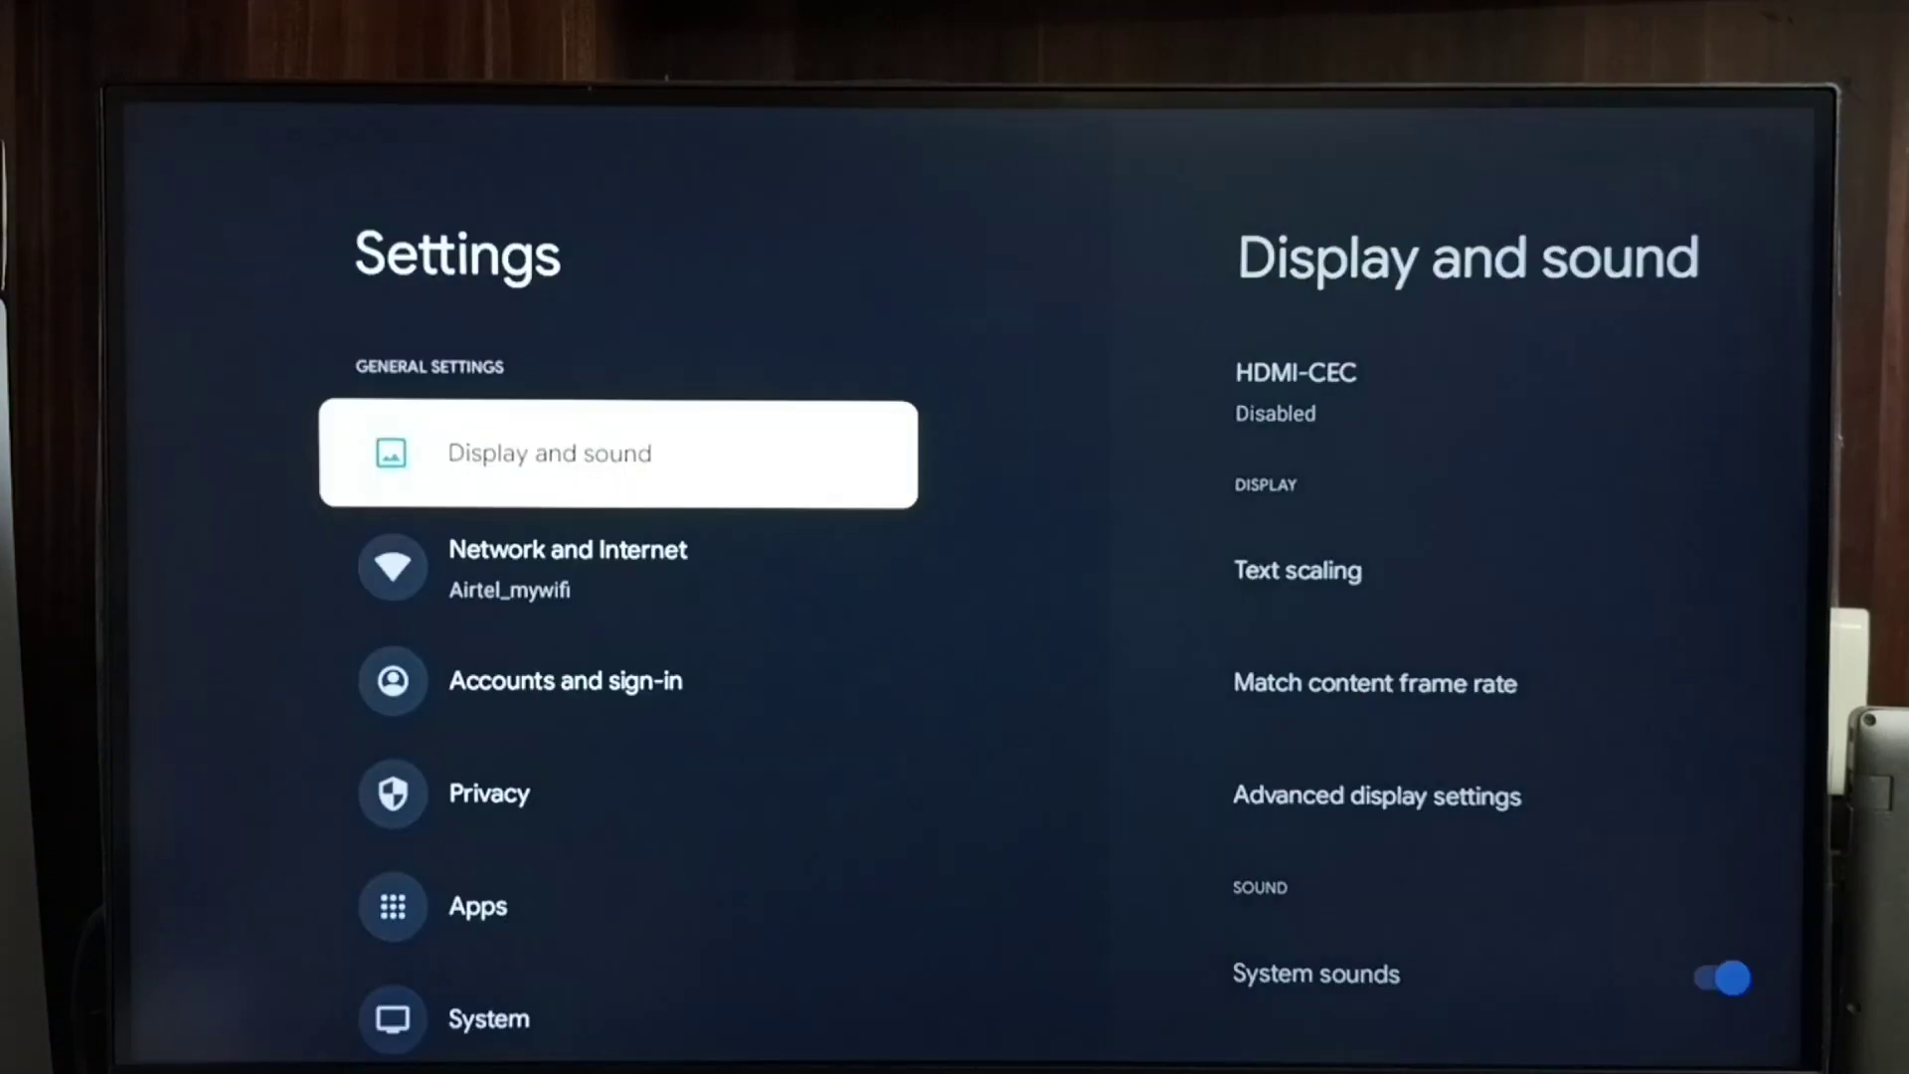
key("Down")
key("Down")
key("Down")
key("Down")
key("Down")
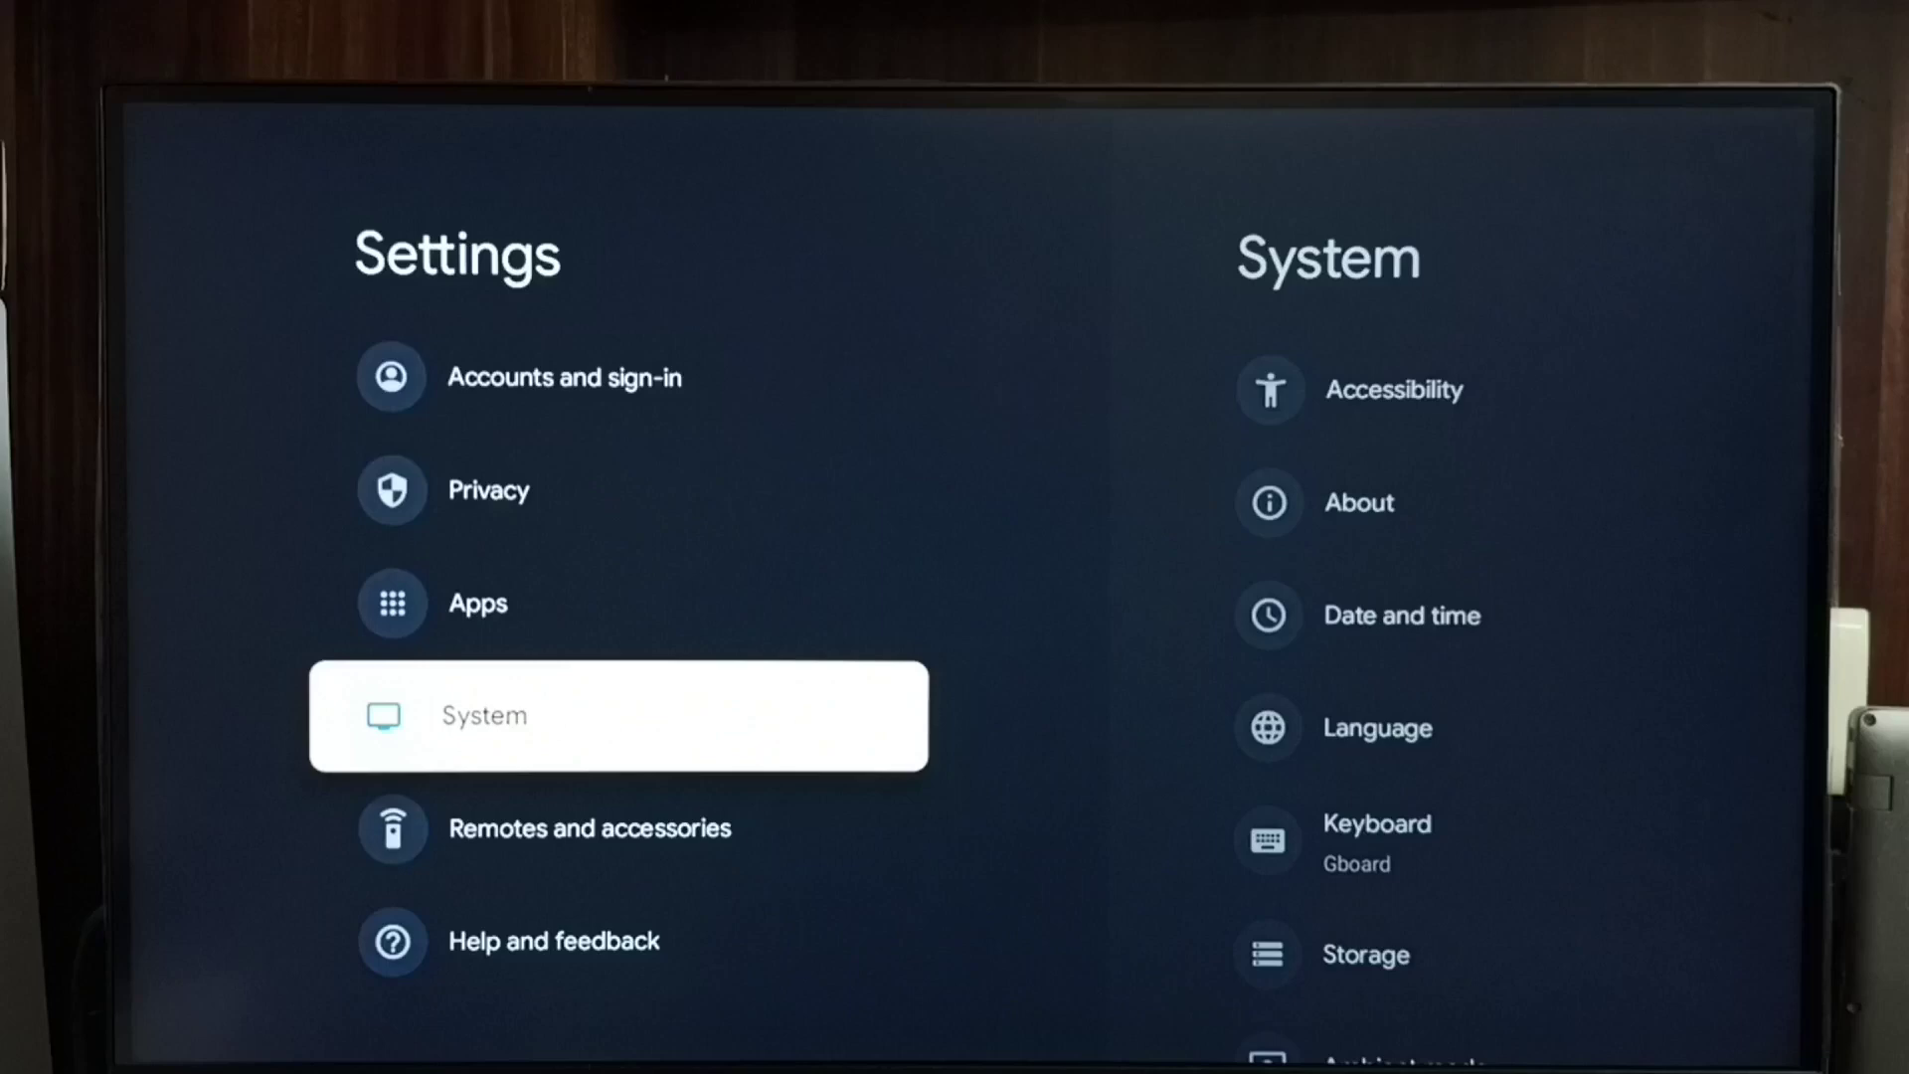
key("Return")
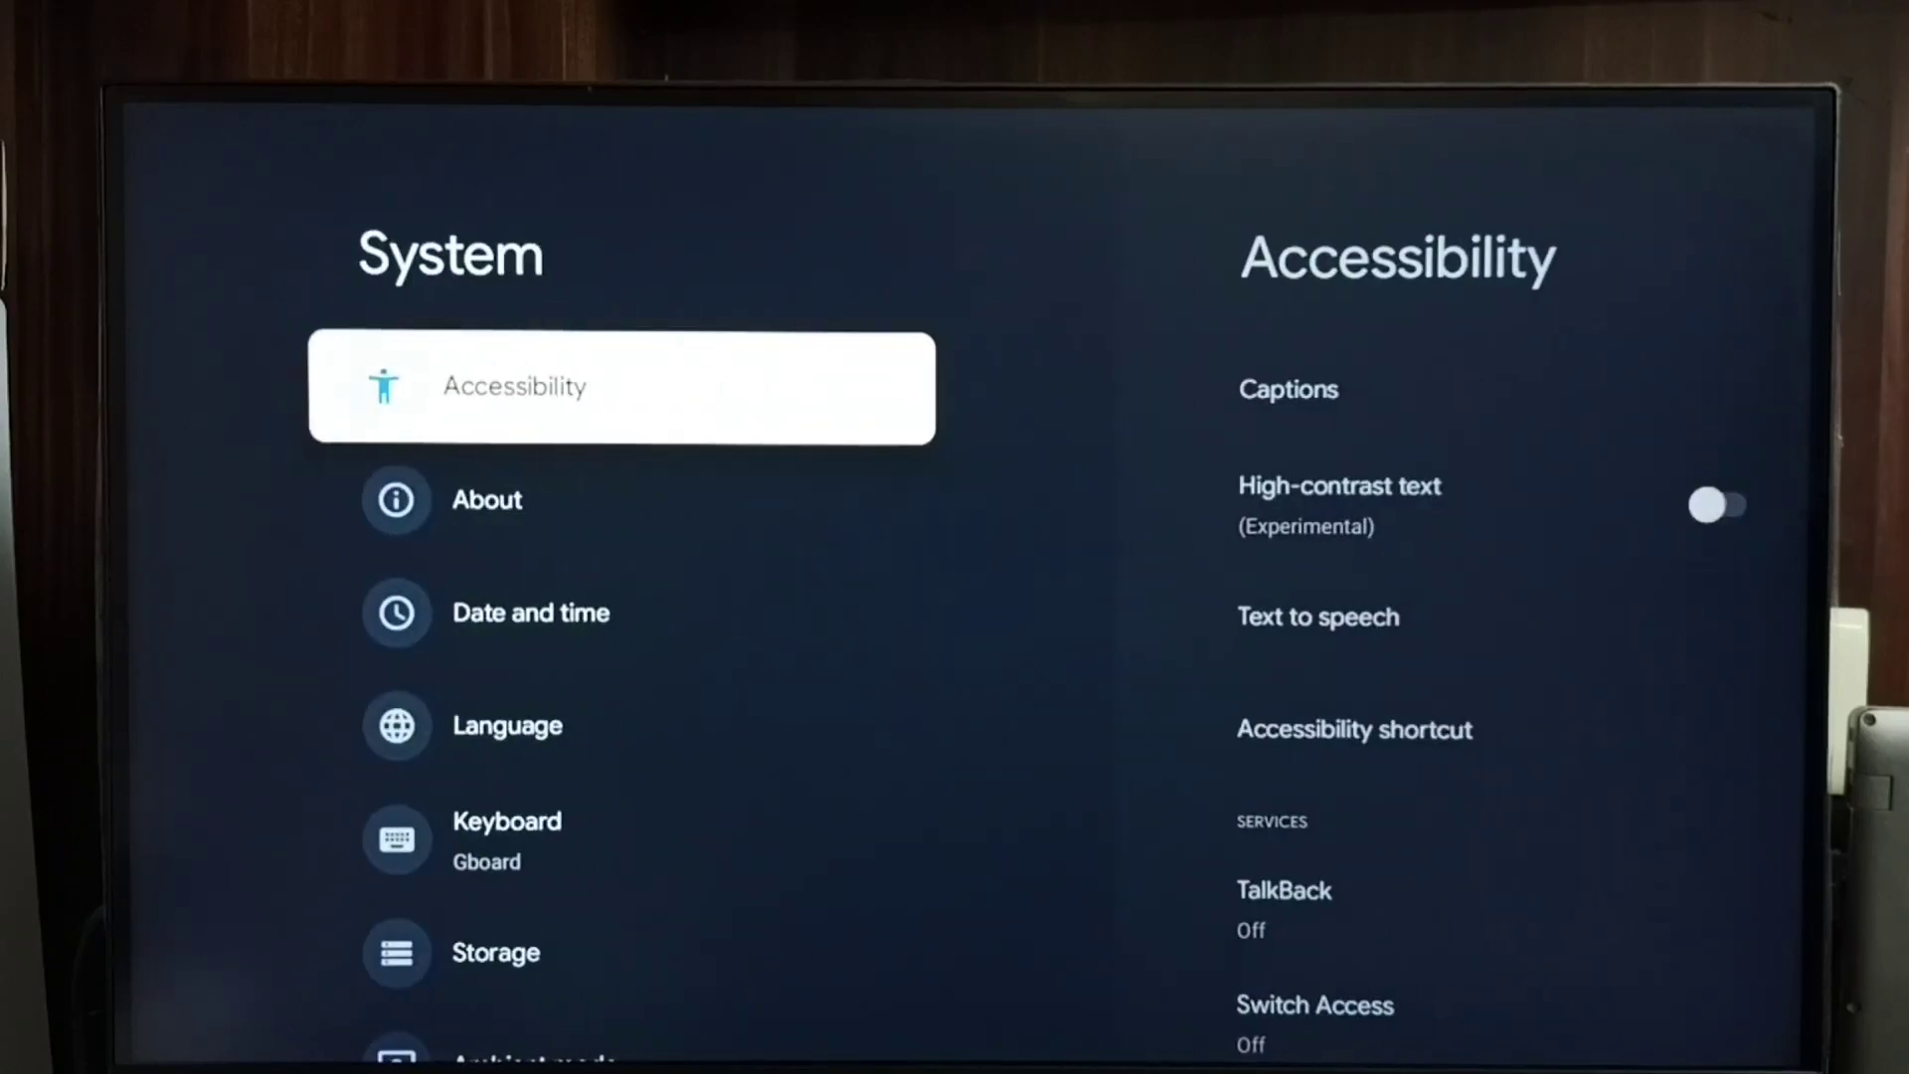
key("Down")
key("Return")
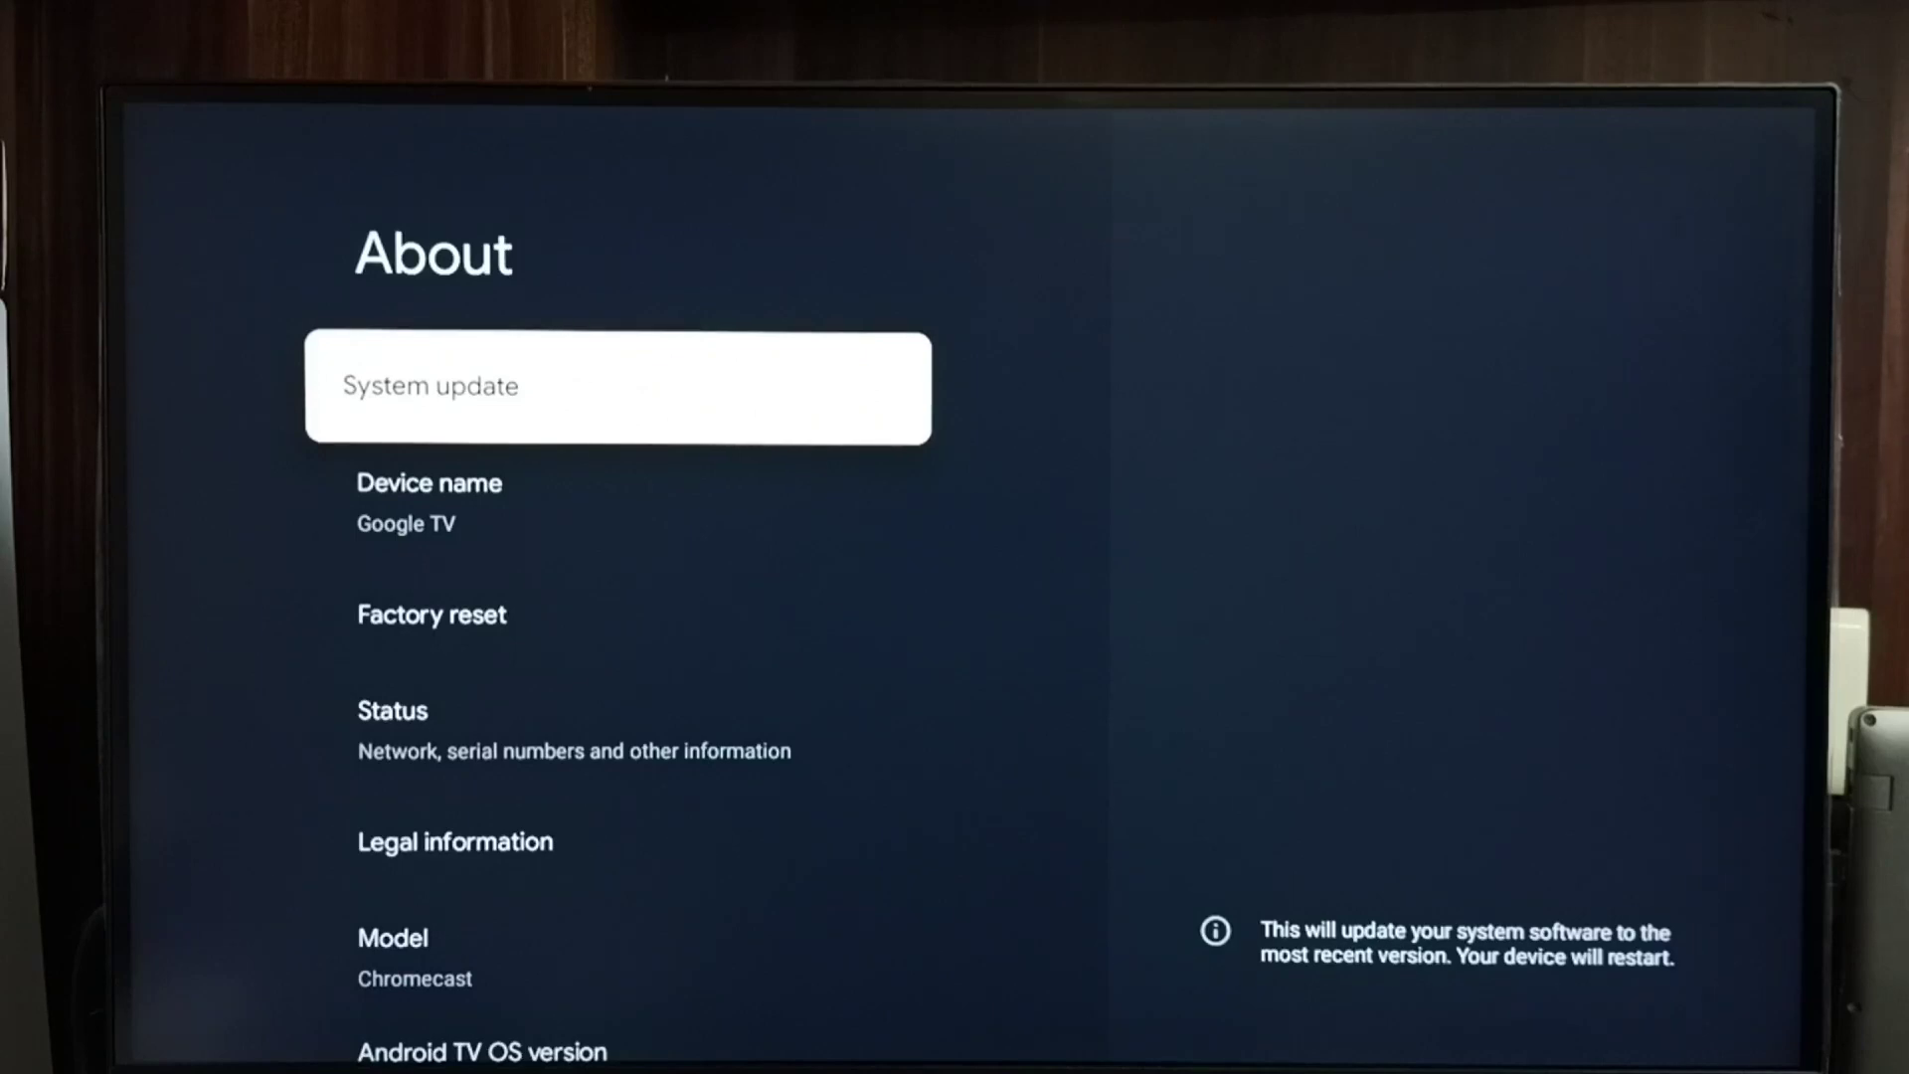
- Start the System update check from the About page
key("Return")
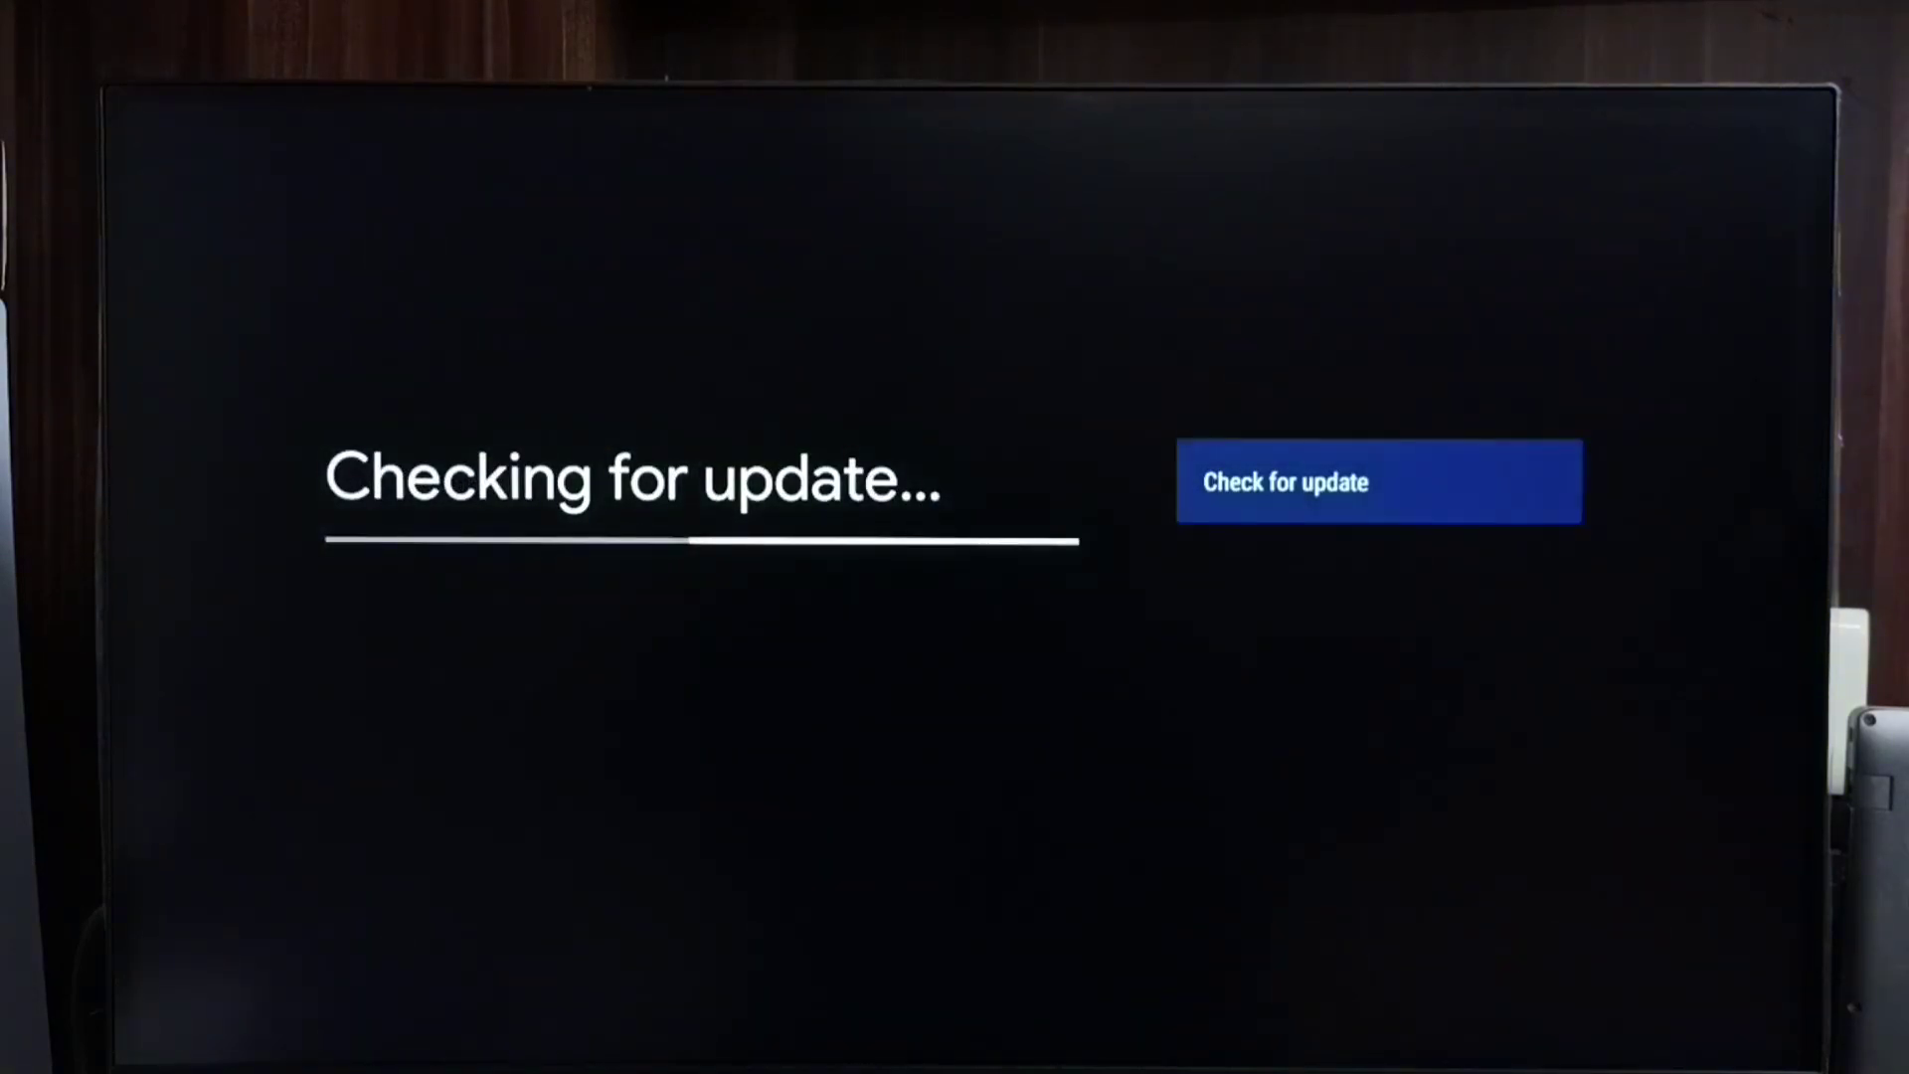